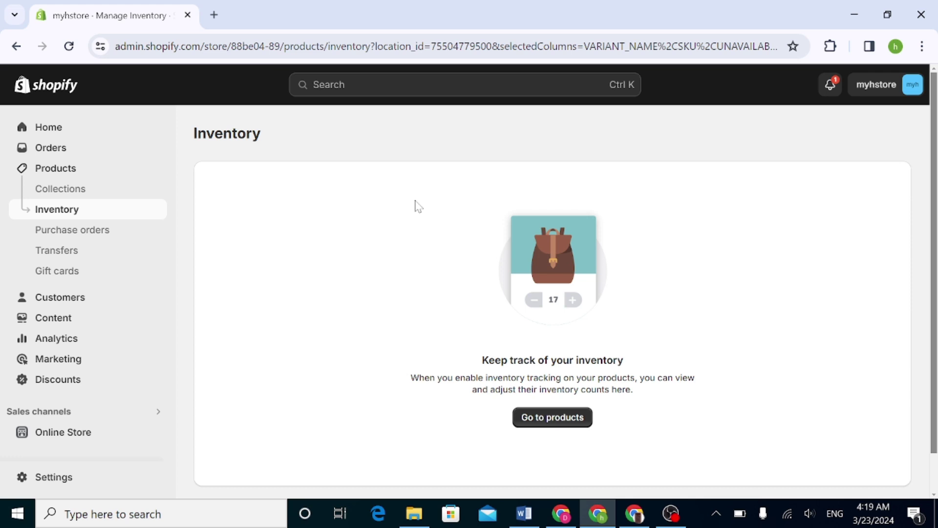
Open the store settings and review the store details, including the store currency and the available time zones
{"action": "left_click", "coordinate": [58, 476]}
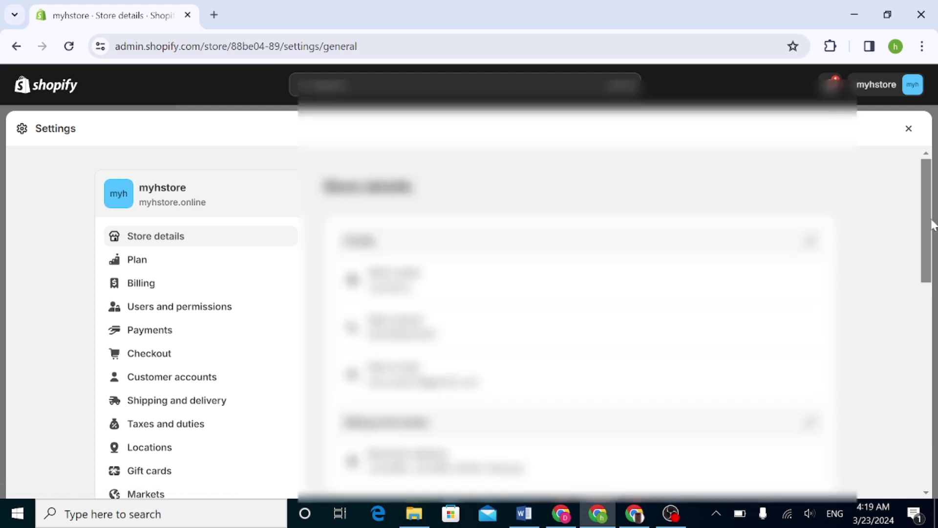
{"action": "left_click_drag", "start_coordinate": [931, 225], "coordinate": [931, 307]}
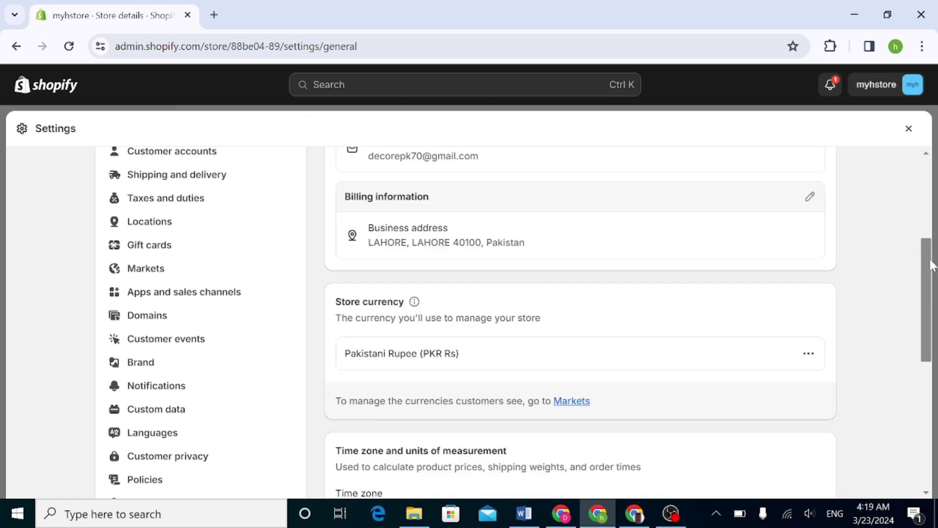
{"action": "left_click_drag", "start_coordinate": [931, 266], "coordinate": [931, 281]}
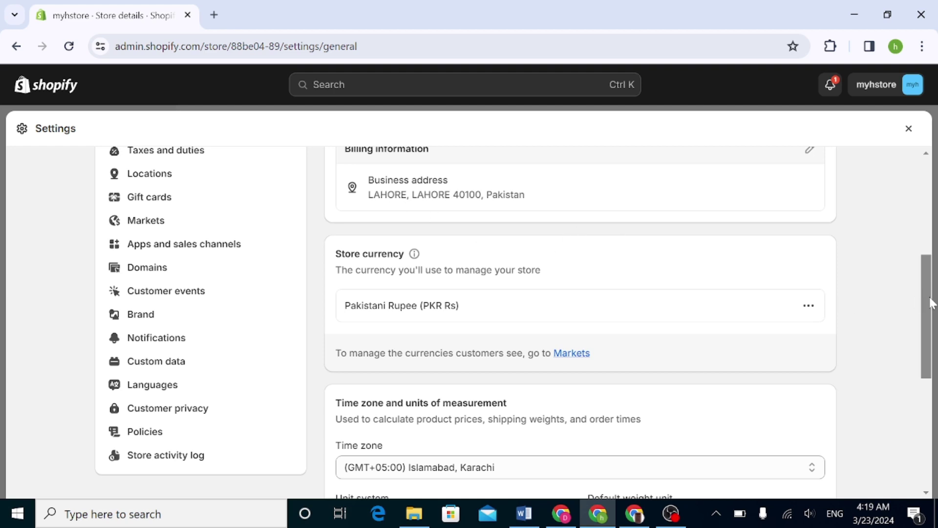
{"action": "left_click_drag", "start_coordinate": [930, 300], "coordinate": [934, 370]}
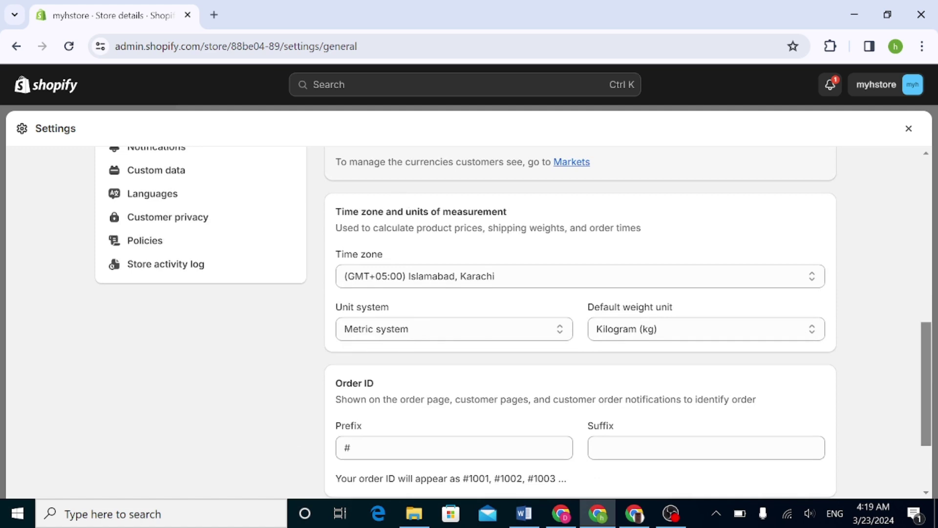
{"action": "left_click", "coordinate": [434, 277]}
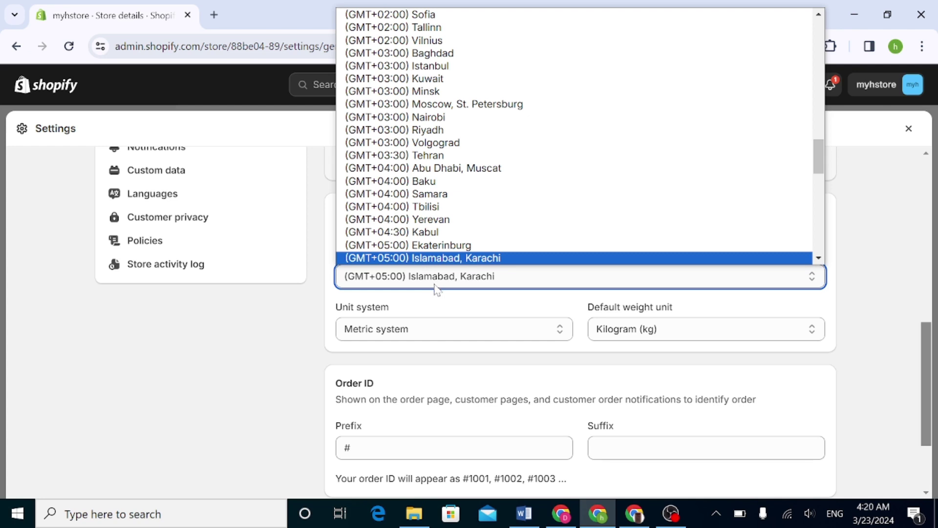
{"action": "left_click", "coordinate": [456, 314]}
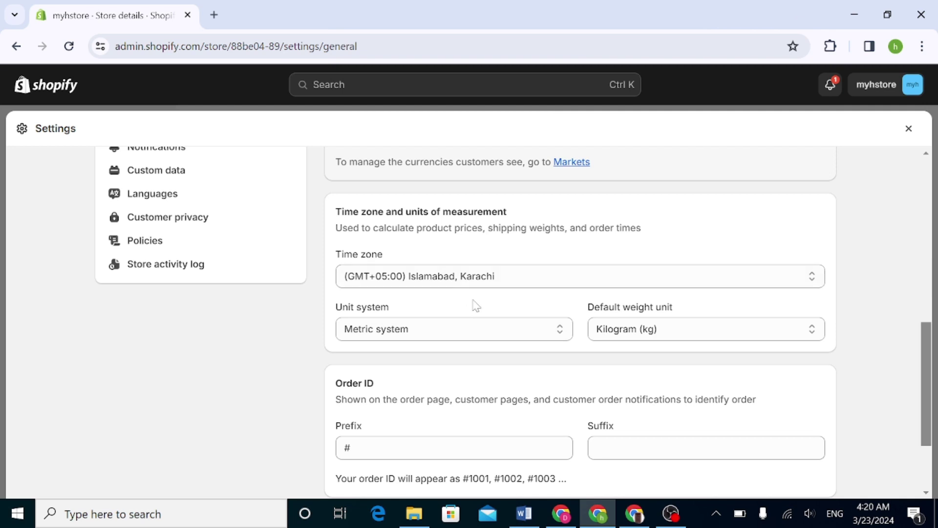
Check the available unit systems and default weight units, choosing Kilogram (kg) as the weight unit
{"action": "left_click", "coordinate": [497, 327]}
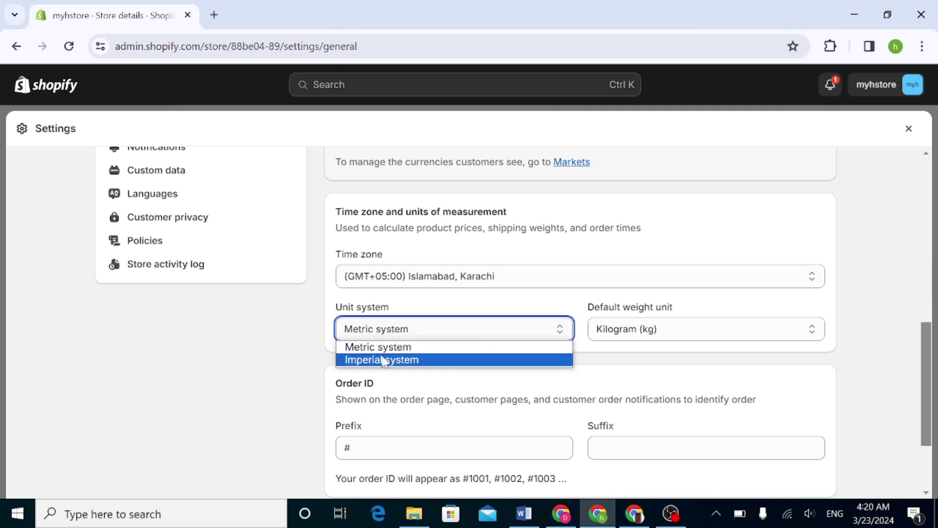
{"action": "left_click", "coordinate": [640, 325]}
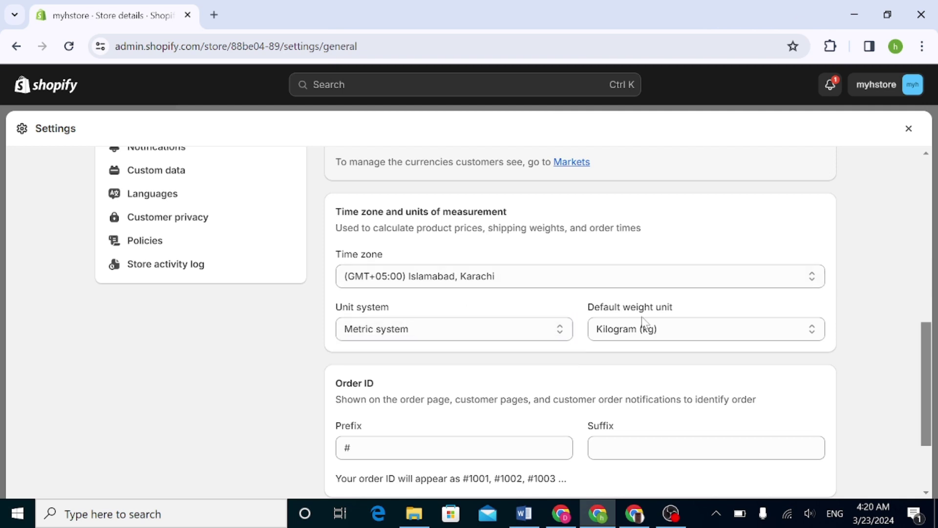
{"action": "left_click", "coordinate": [643, 330]}
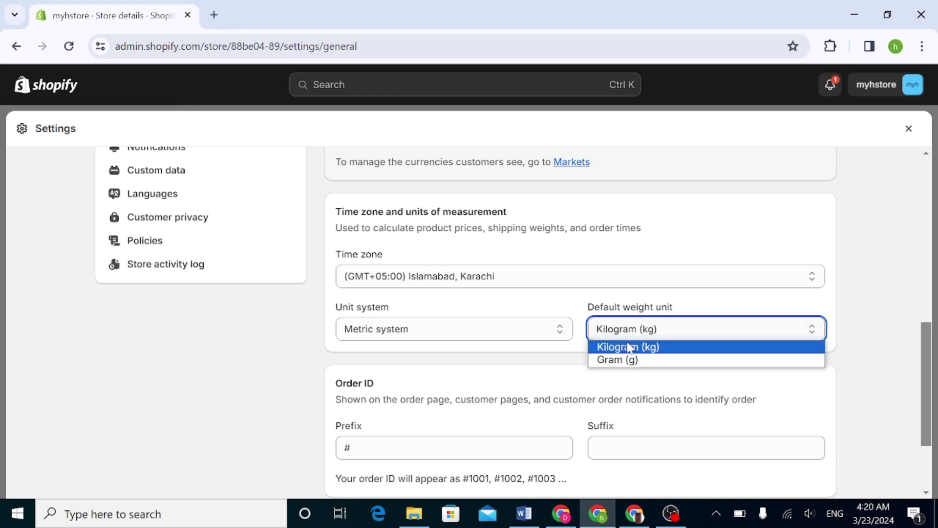
{"action": "left_click", "coordinate": [629, 346]}
Try the Imperial system as the store's unit system, check the weight unit, and return to the Metric system
{"action": "left_click", "coordinate": [475, 325]}
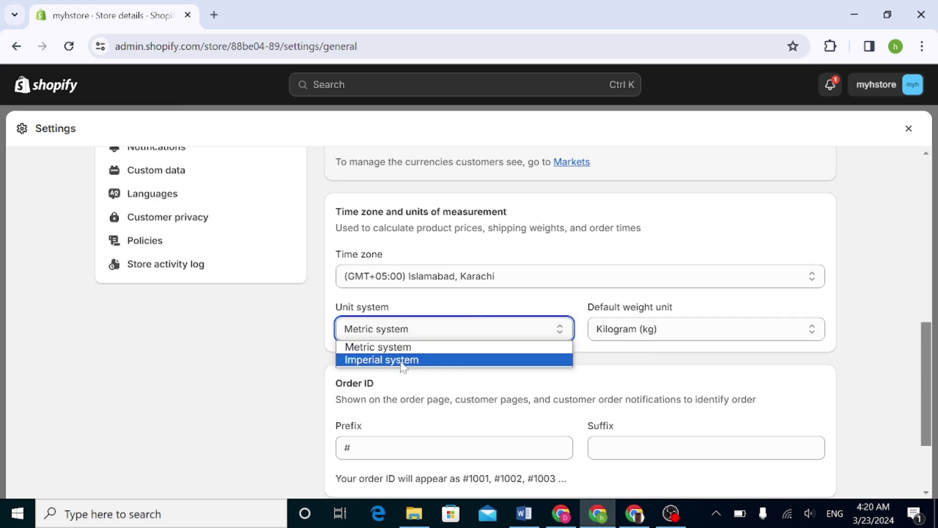
{"action": "left_click", "coordinate": [399, 361]}
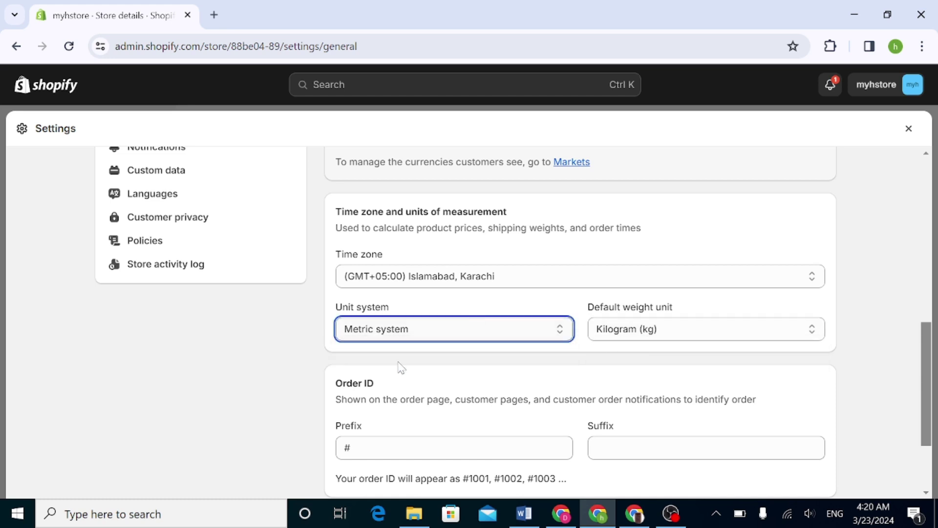
{"action": "left_click", "coordinate": [642, 336]}
{"action": "left_click", "coordinate": [469, 332]}
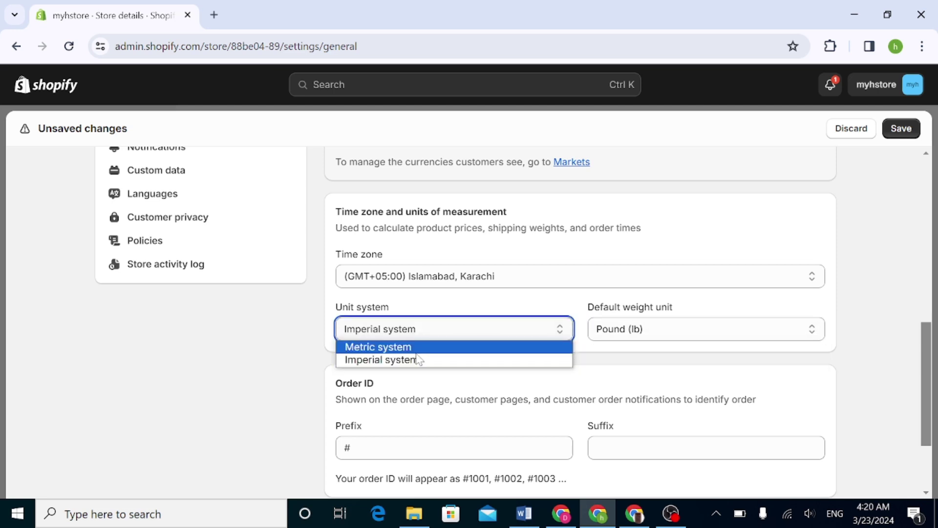
{"action": "left_click", "coordinate": [559, 345]}
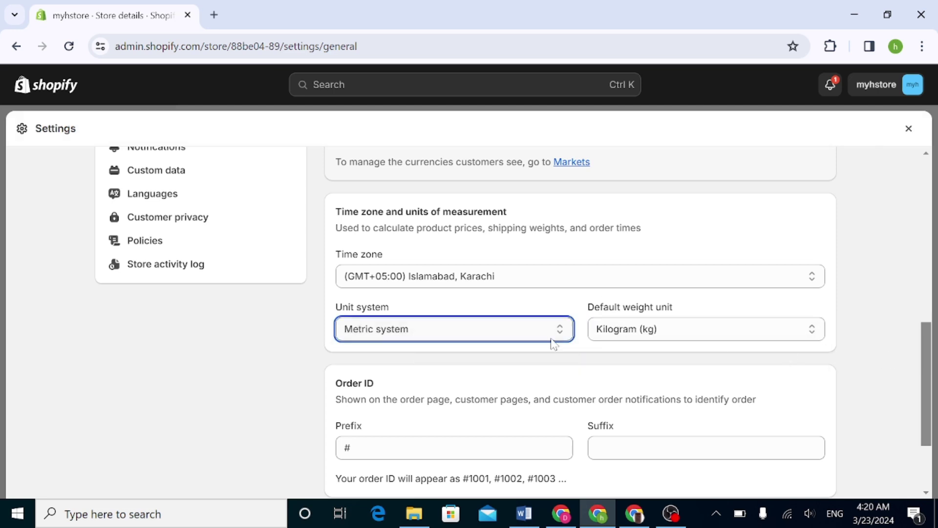
Examine the Order ID section's description, its prefix and the sample order numbers
{"action": "triple_click", "coordinate": [918, 401]}
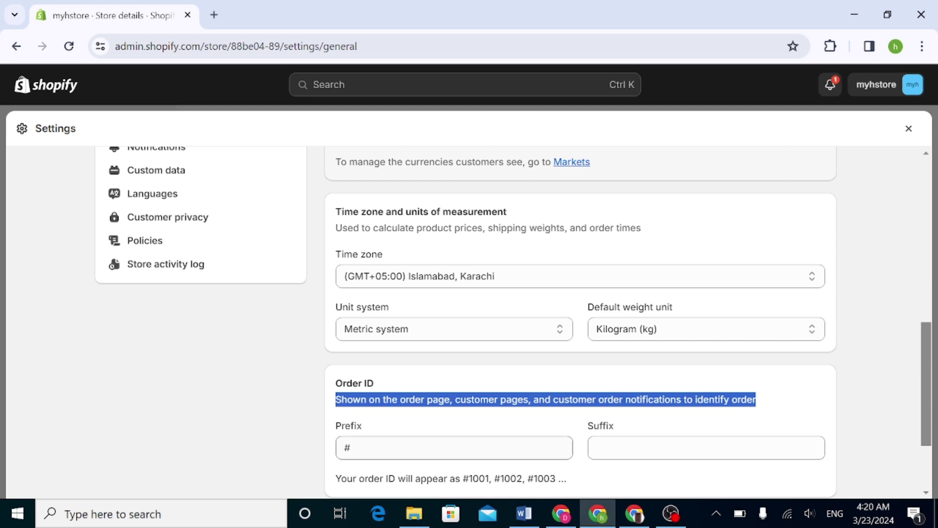
{"action": "left_click", "coordinate": [391, 448]}
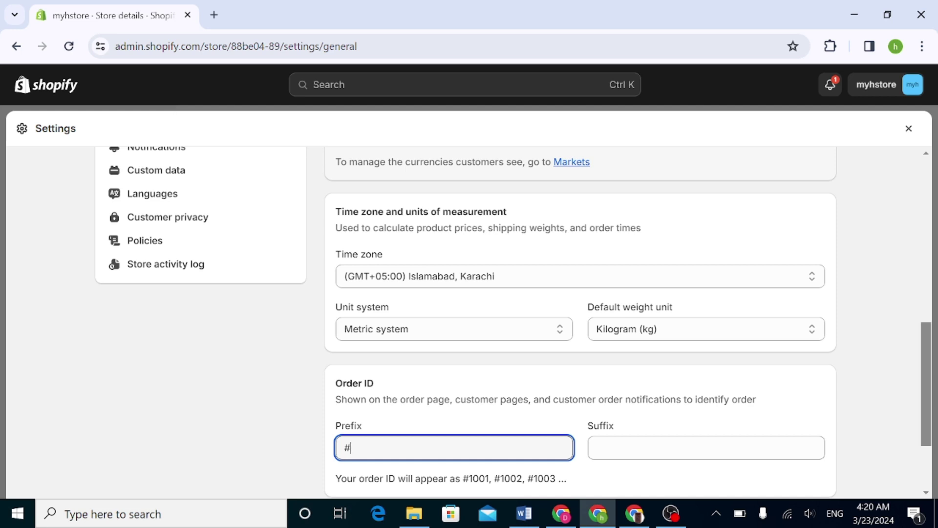
{"action": "left_click_drag", "start_coordinate": [469, 479], "coordinate": [489, 478]}
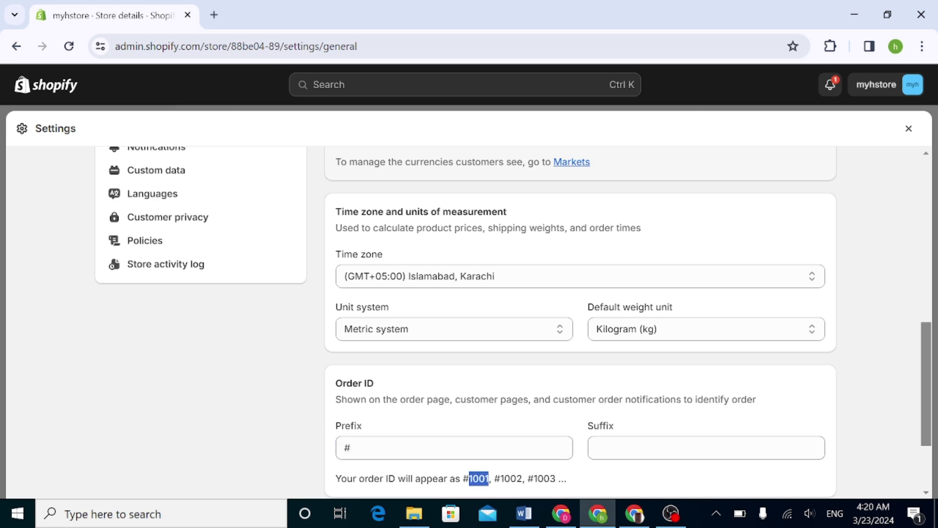
{"action": "left_click", "coordinate": [603, 494]}
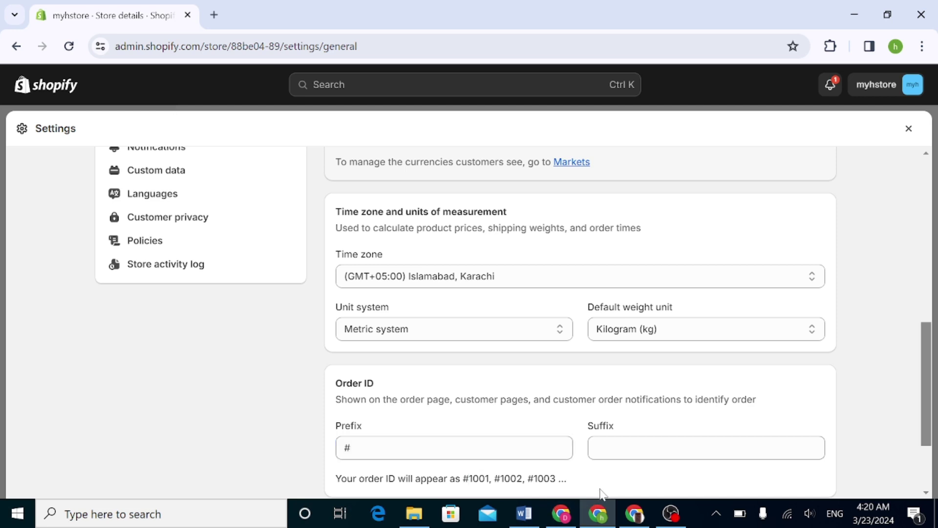
Replace the order ID prefix with "hstore"
{"action": "left_click", "coordinate": [423, 436]}
{"action": "key", "text": "BackSpace"}
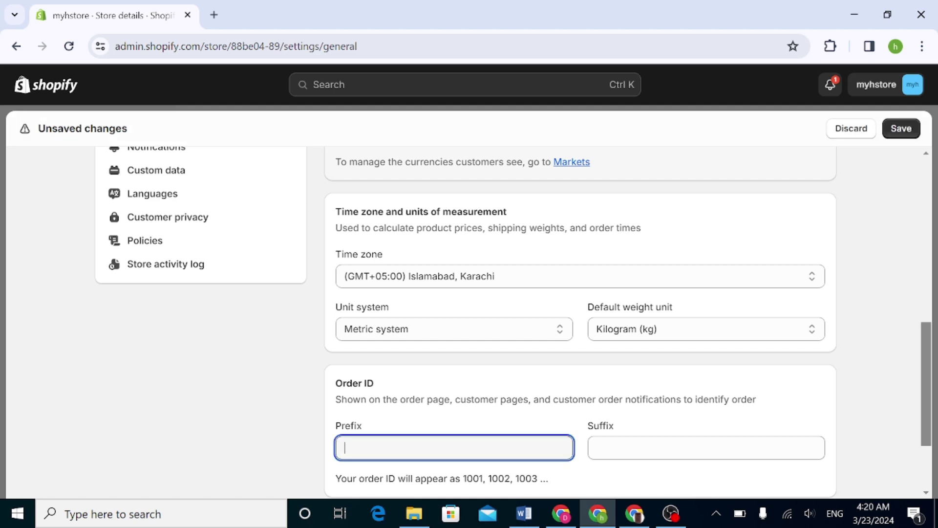
{"action": "type", "text": "hstore"}
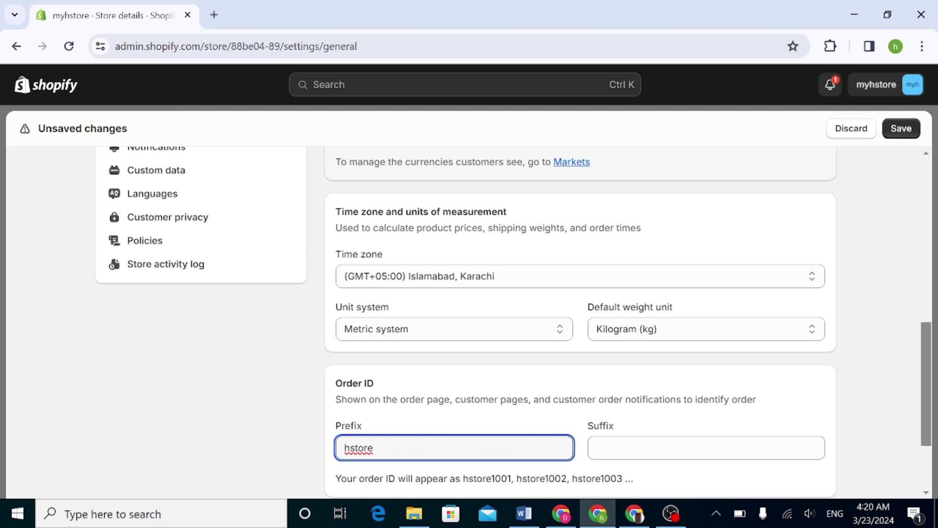
Change the order ID prefix to "Hstore" with a capital H
{"action": "key", "text": "BackSpace"}
{"action": "key", "text": "BackSpace"}
{"action": "key", "text": "BackSpace"}
{"action": "key", "text": "BackSpace"}
{"action": "key", "text": "BackSpace"}
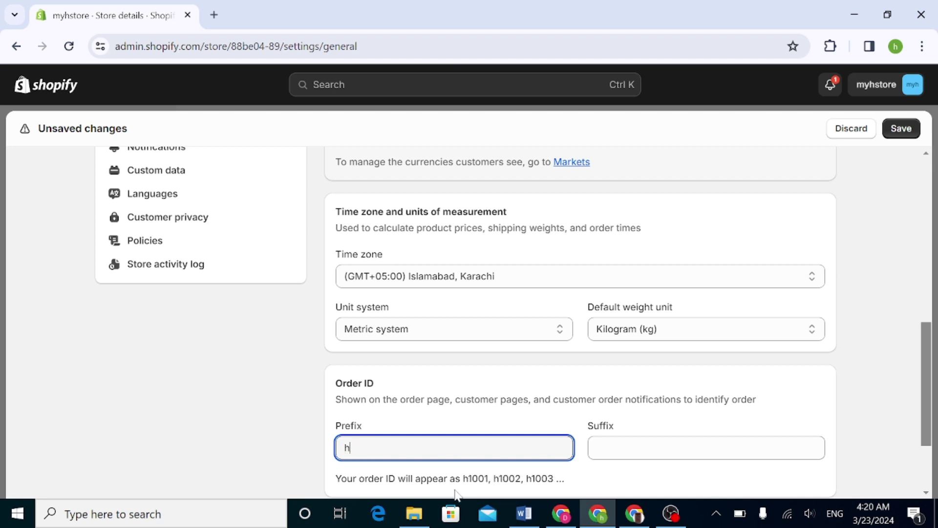
{"action": "key", "text": "BackSpace"}
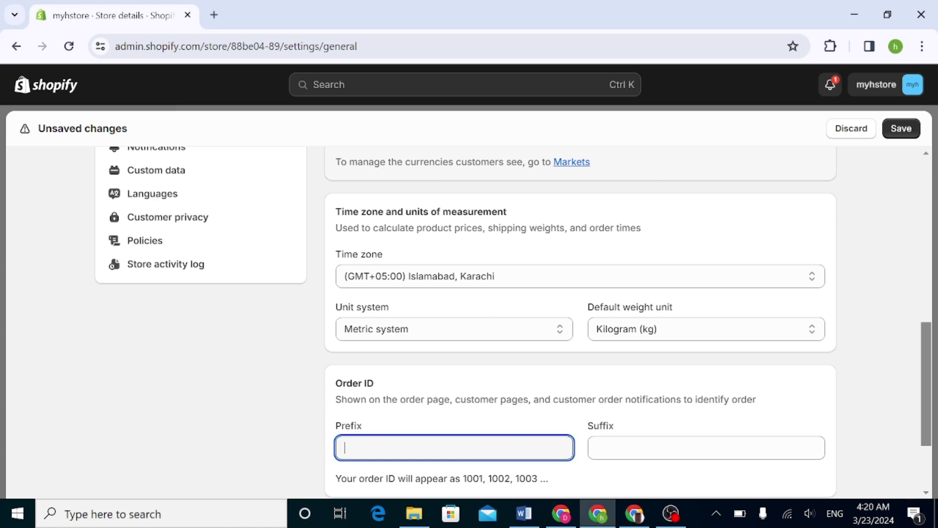
{"action": "type", "text": "H"}
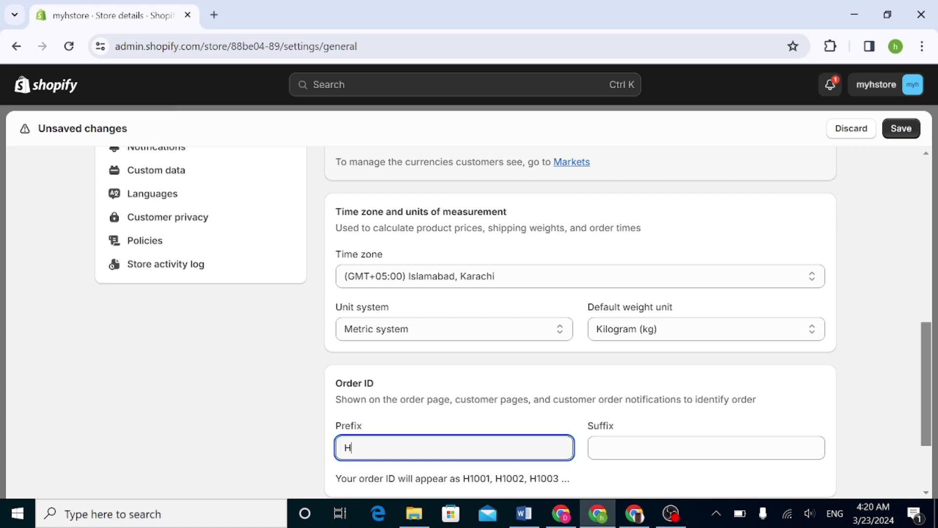
{"action": "type", "text": "s"}
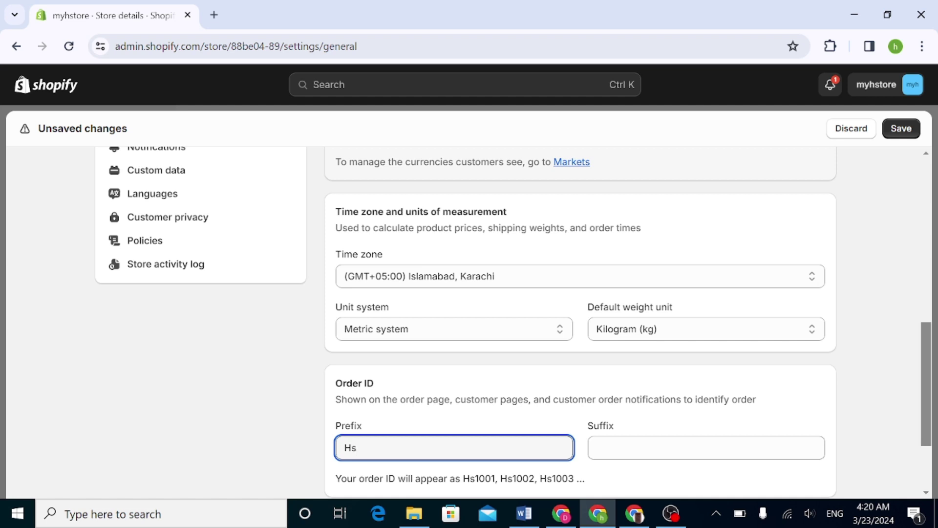
{"action": "type", "text": "tore"}
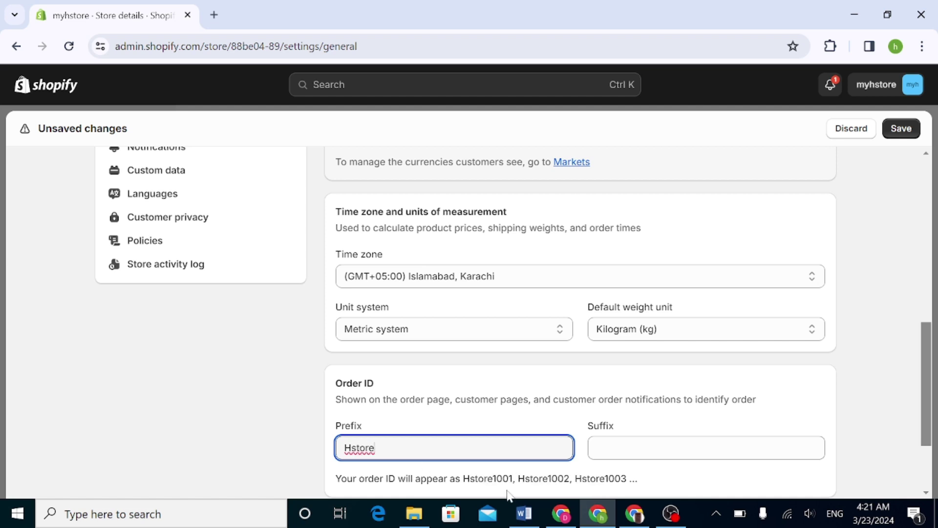
Restore the order ID prefix to "#" and close the store settings
{"action": "key", "text": "BackSpace"}
{"action": "key", "text": "BackSpace"}
{"action": "key", "text": "BackSpace"}
{"action": "key", "text": "BackSpace"}
{"action": "key", "text": "BackSpace"}
{"action": "key", "text": "BackSpace"}
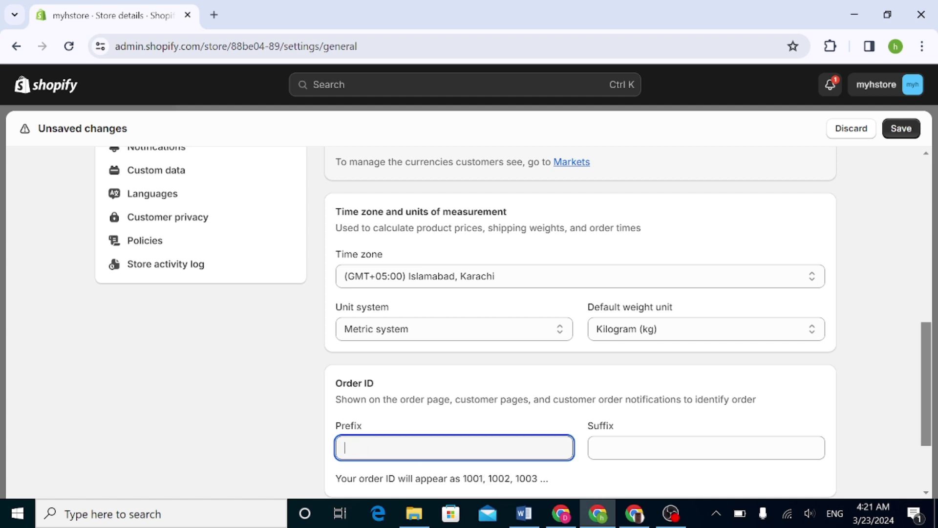
{"action": "type", "text": "hstore"}
{"action": "key", "text": "BackSpace"}
{"action": "key", "text": "BackSpace"}
{"action": "key", "text": "BackSpace"}
{"action": "key", "text": "BackSpace"}
{"action": "key", "text": "BackSpace"}
{"action": "key", "text": "BackSpace"}
{"action": "type", "text": "#"}
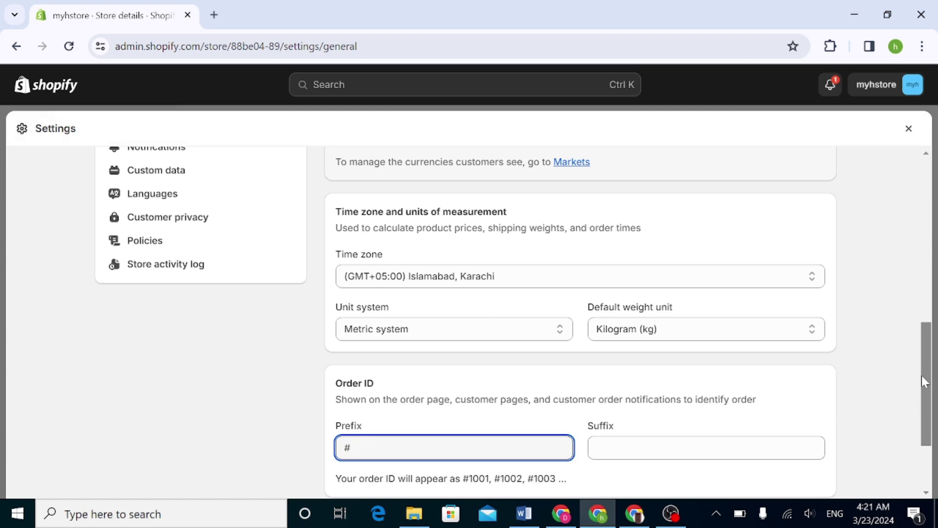
{"action": "left_click", "coordinate": [928, 486]}
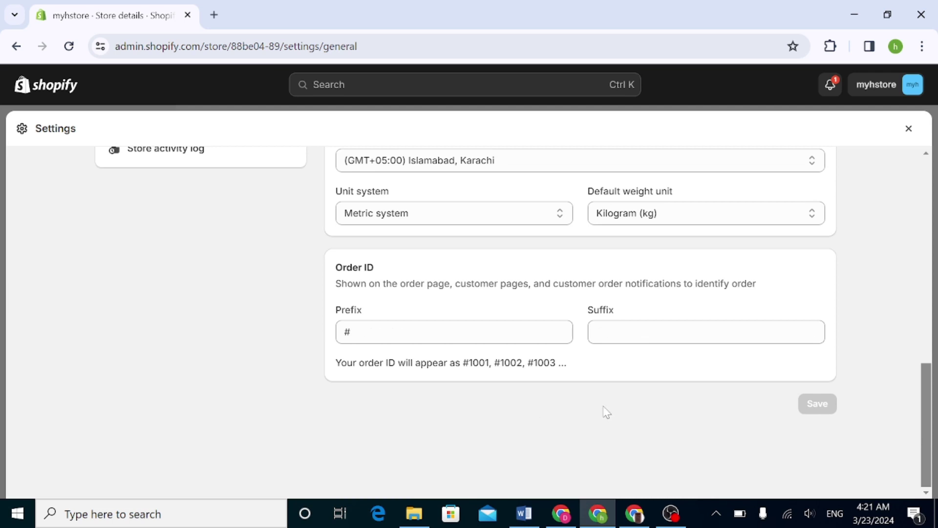
{"action": "key", "text": "Escape"}
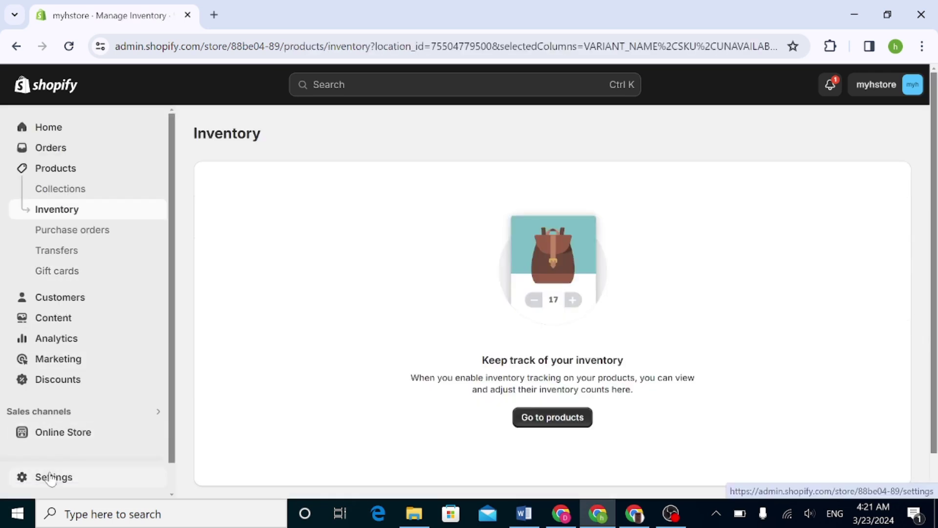
Reopen the store settings and review the plan details and billing cycle on the Plan page
{"action": "left_click", "coordinate": [47, 476]}
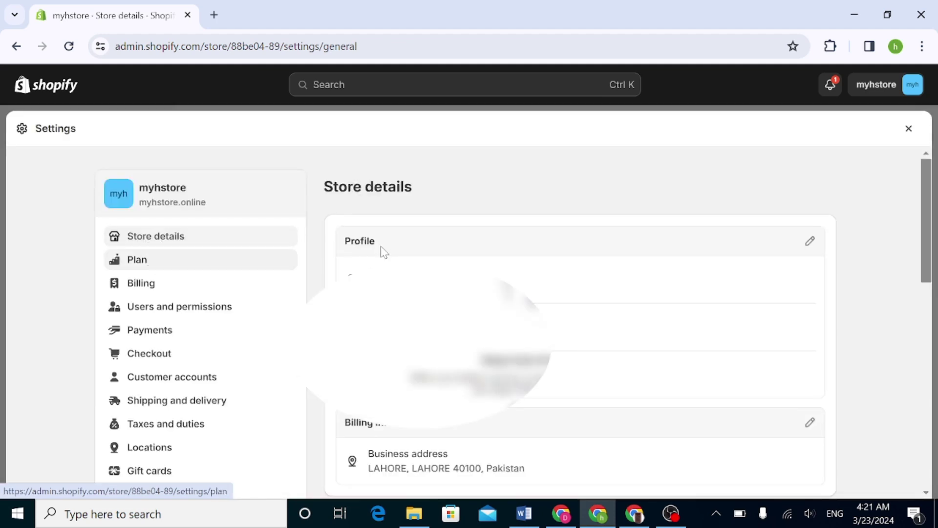
{"action": "left_click", "coordinate": [176, 269]}
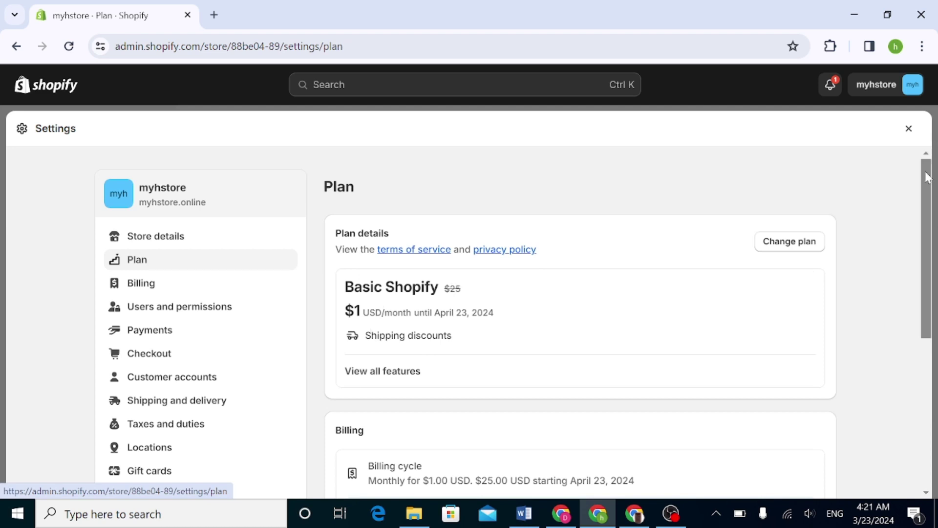
{"action": "left_click_drag", "start_coordinate": [926, 173], "coordinate": [928, 206]}
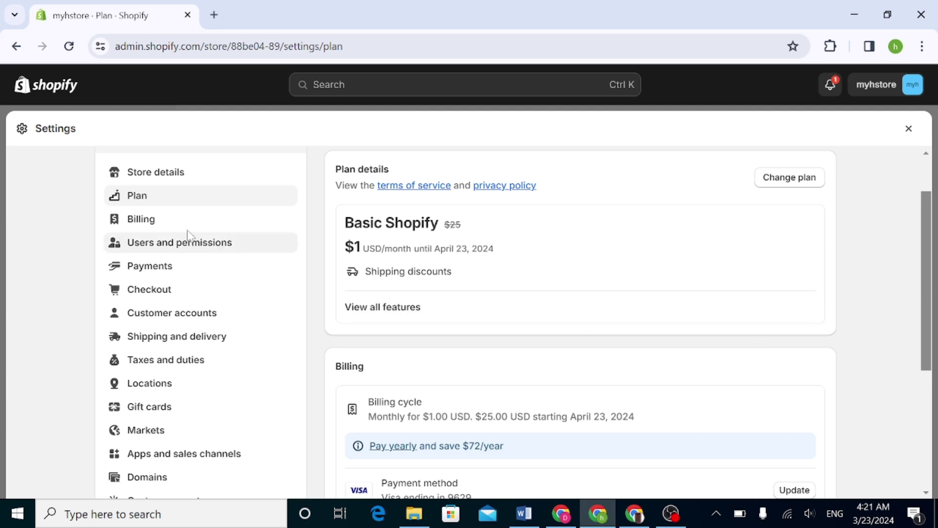
Open the Billing settings and examine the Basic Shopify subscription timeline and its recurring charges
{"action": "left_click", "coordinate": [168, 226]}
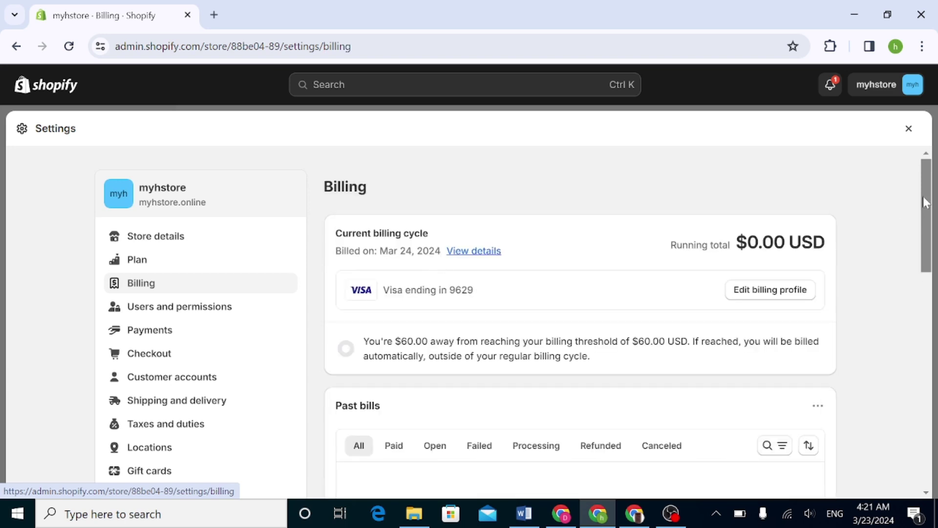
{"action": "left_click_drag", "start_coordinate": [923, 204], "coordinate": [924, 362]}
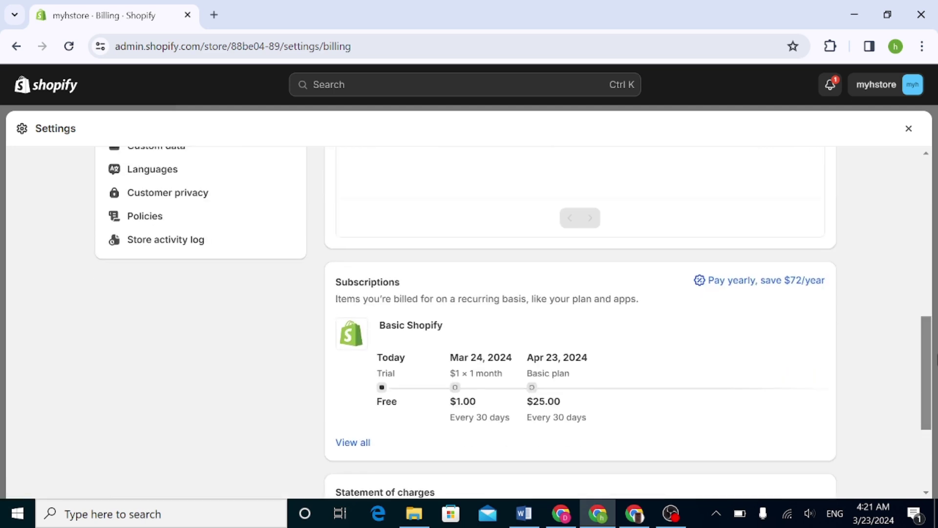
{"action": "scroll", "coordinate": [465, 328], "scroll_direction": "up", "scroll_amount": 1}
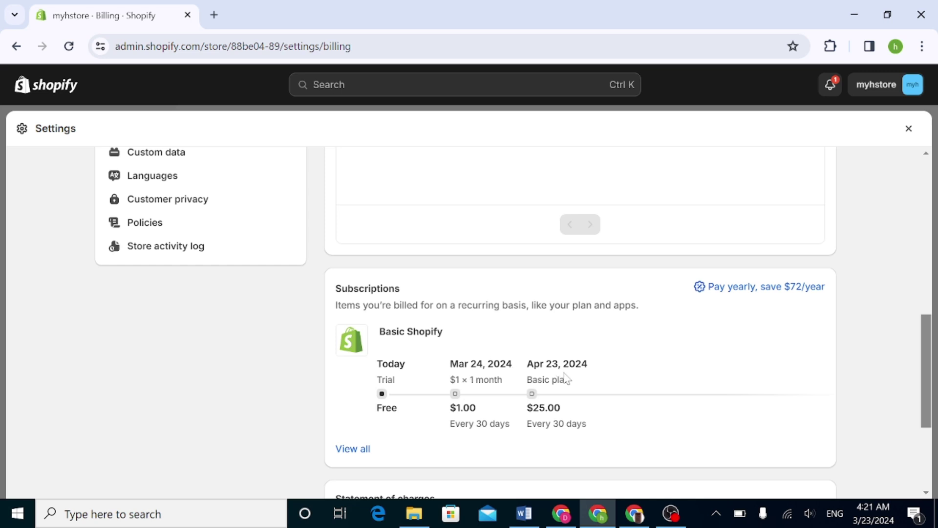
{"action": "left_click_drag", "start_coordinate": [566, 412], "coordinate": [526, 410]}
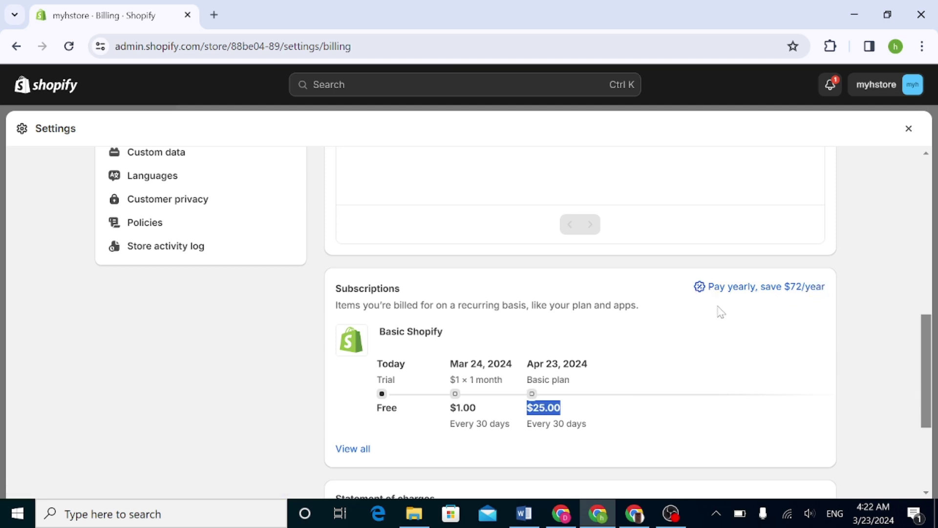
Review the statement of charges section on the Billing page, and open the Locations settings to read their description
{"action": "left_click_drag", "start_coordinate": [932, 348], "coordinate": [932, 400]}
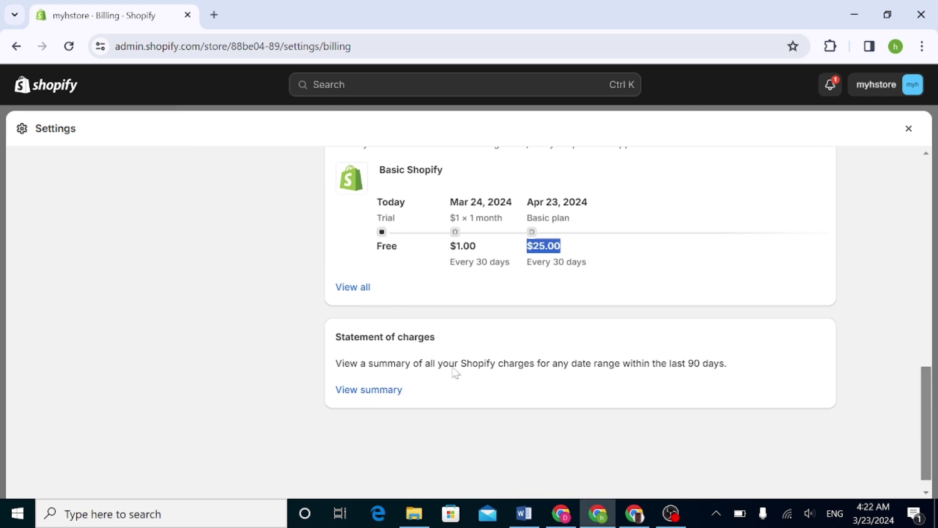
{"action": "scroll", "coordinate": [912, 279], "scroll_direction": "up", "scroll_amount": 3}
{"action": "scroll", "coordinate": [890, 190], "scroll_direction": "up", "scroll_amount": 10}
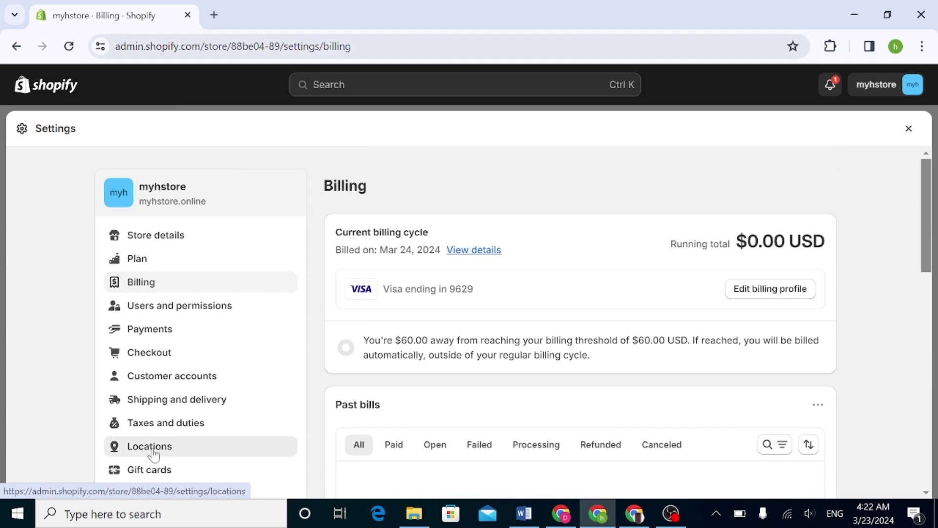
{"action": "left_click", "coordinate": [153, 451]}
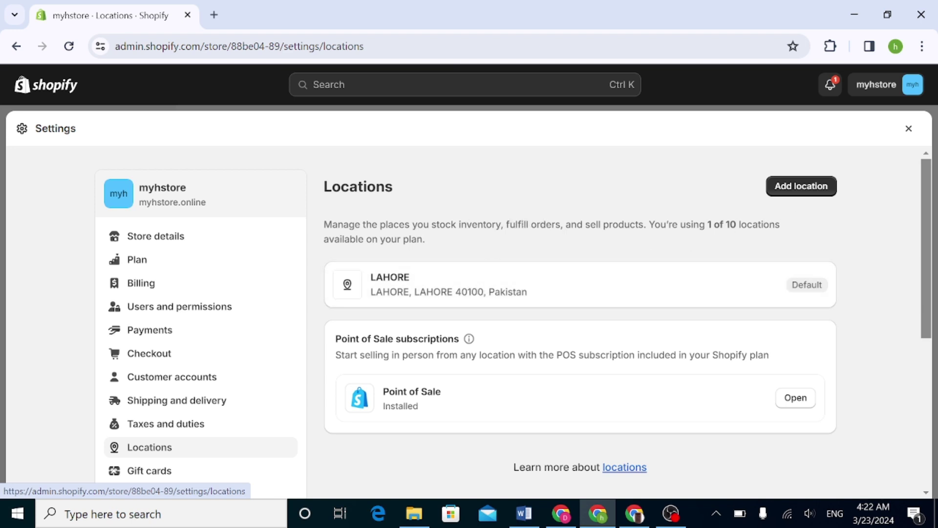
{"action": "left_click_drag", "start_coordinate": [555, 225], "coordinate": [507, 225]}
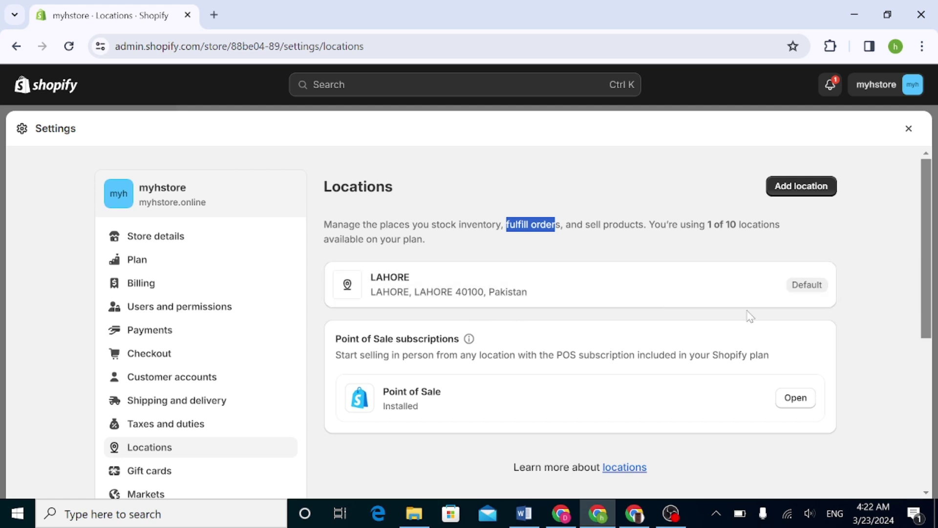
Open the default location, fill in the apartment line of its address, and review the fulfillment details
{"action": "left_click", "coordinate": [685, 295]}
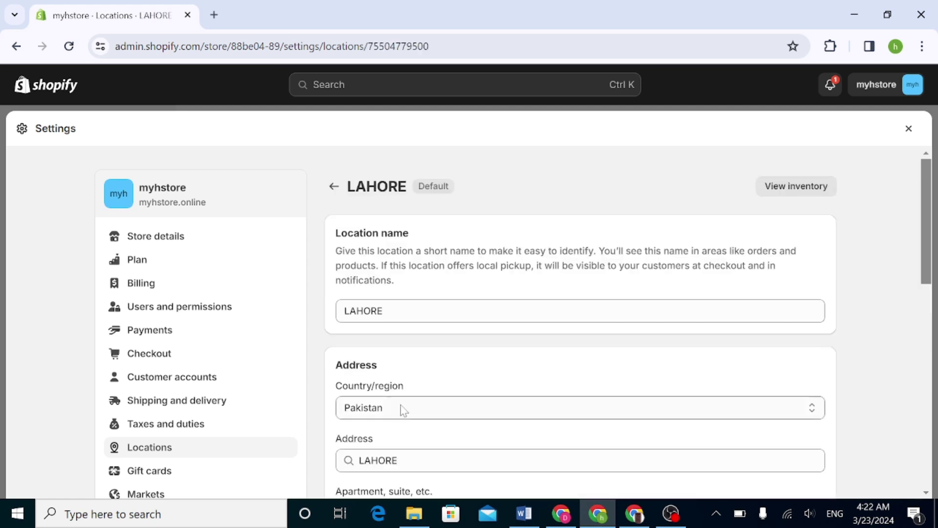
{"action": "scroll", "coordinate": [562, 313], "scroll_direction": "down", "scroll_amount": 3}
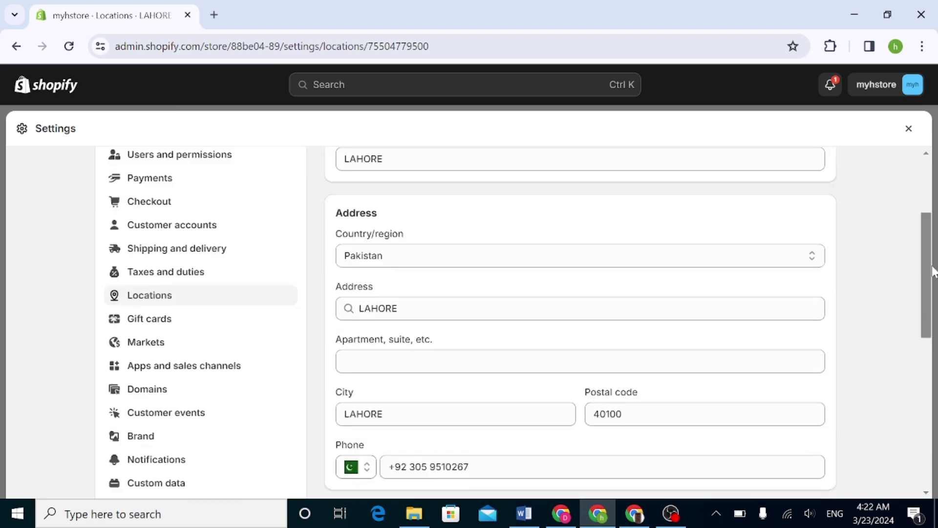
{"action": "left_click", "coordinate": [427, 342]}
{"action": "type", "text": "appart no 10"}
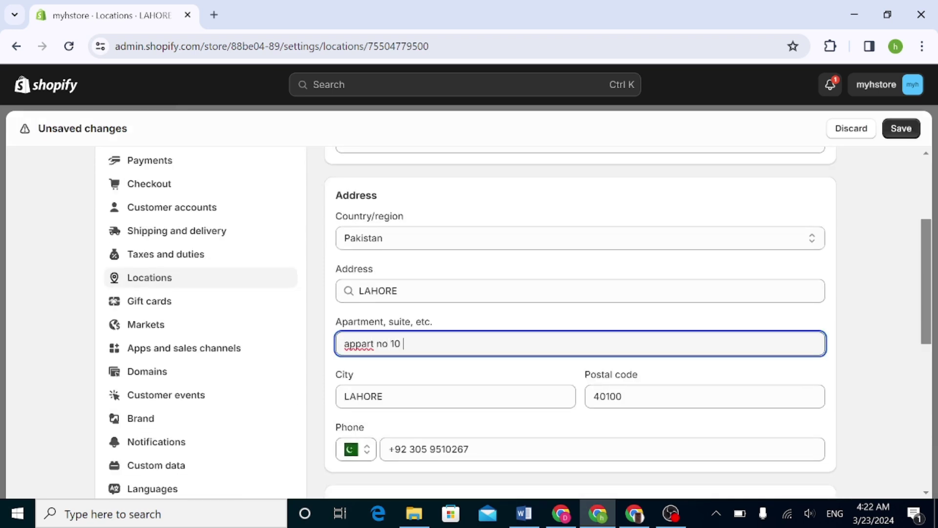
{"action": "type", "text": " bahrioa"}
{"action": "left_click_drag", "start_coordinate": [926, 287], "coordinate": [921, 391]}
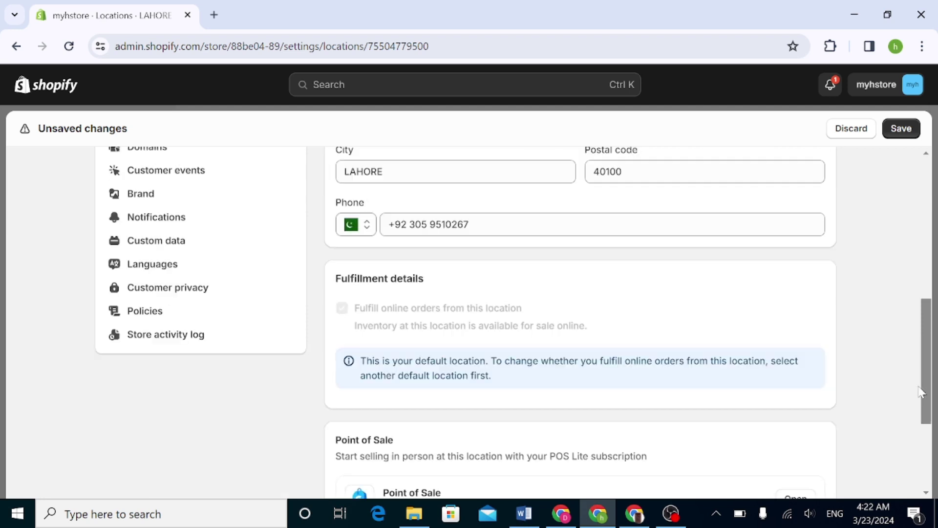
Leave the default location's page and discard its unsaved address changes
{"action": "scroll", "coordinate": [691, 369], "scroll_direction": "up", "scroll_amount": 3}
{"action": "left_click_drag", "start_coordinate": [933, 272], "coordinate": [929, 144]}
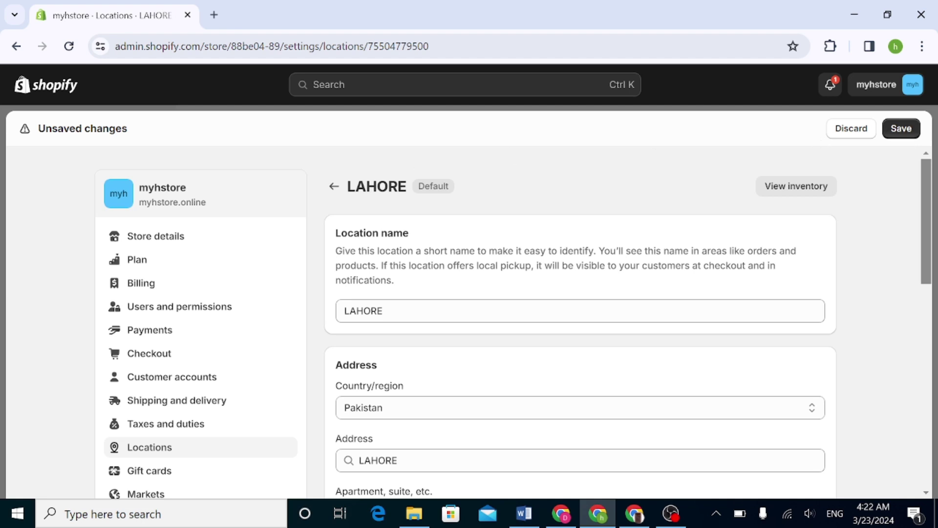
{"action": "left_click", "coordinate": [332, 185]}
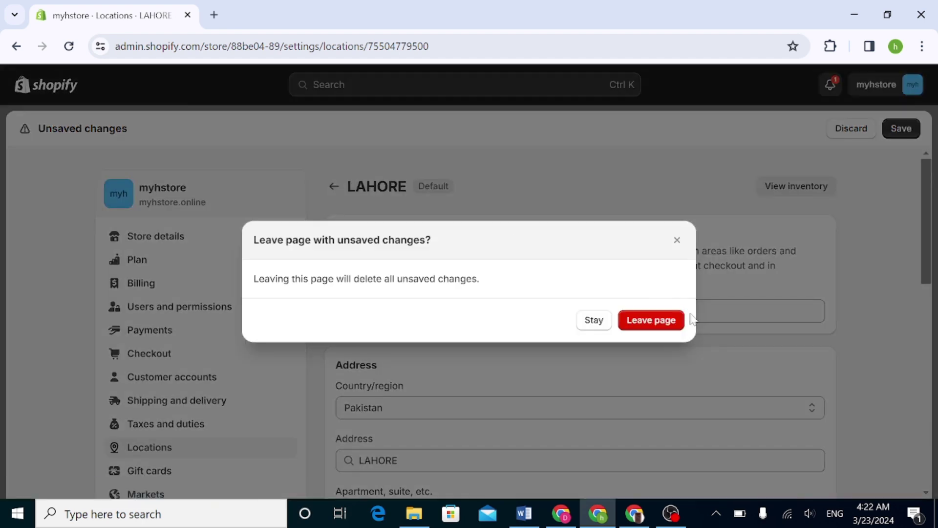
{"action": "left_click", "coordinate": [654, 323]}
Open the form for adding a location and review its address and fulfillment fields
{"action": "left_click", "coordinate": [795, 190]}
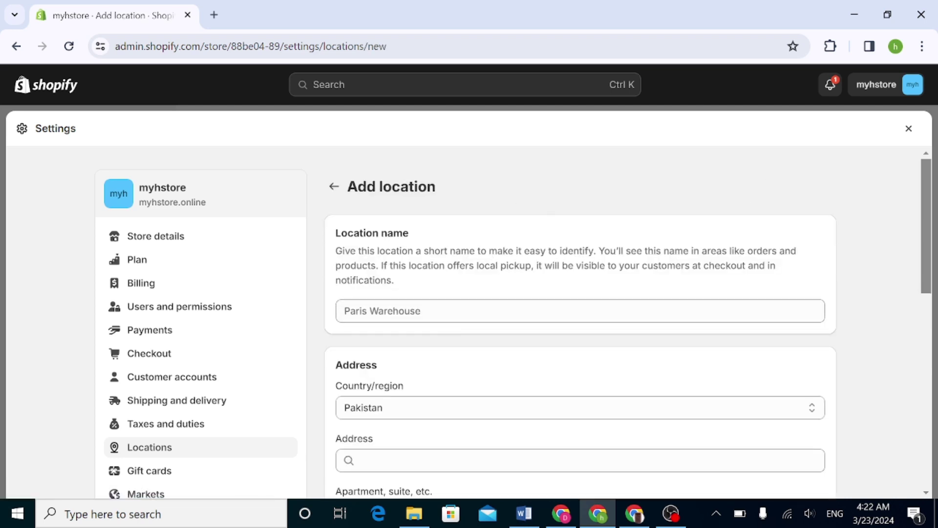
{"action": "scroll", "coordinate": [581, 322], "scroll_direction": "down", "scroll_amount": 5}
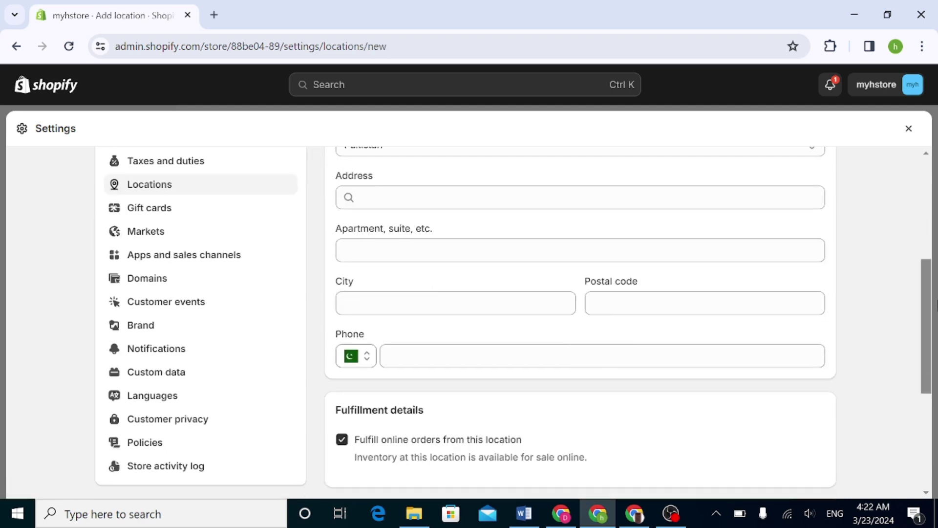
{"action": "scroll", "coordinate": [581, 322], "scroll_direction": "up", "scroll_amount": 3}
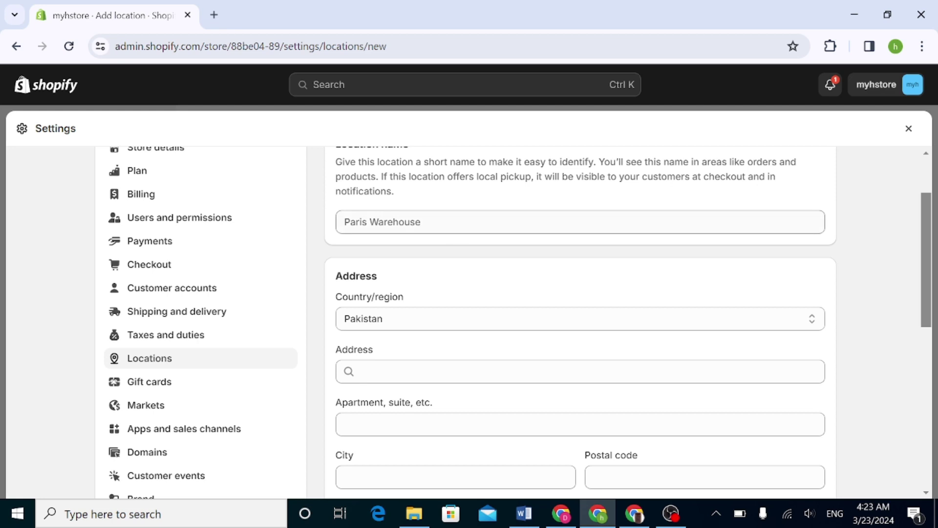
Try naming the new location "usa" with Oman as its country, and discard the entries
{"action": "left_click", "coordinate": [430, 228]}
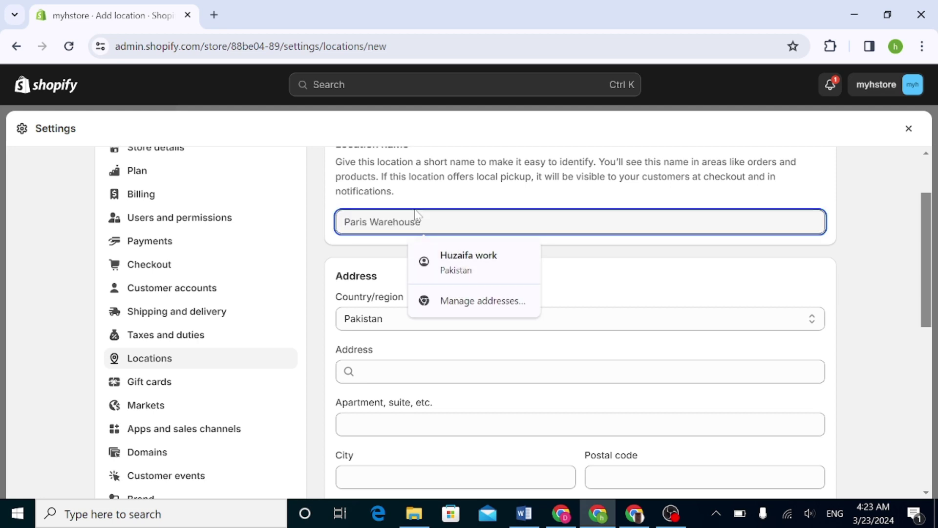
{"action": "type", "text": "usa"}
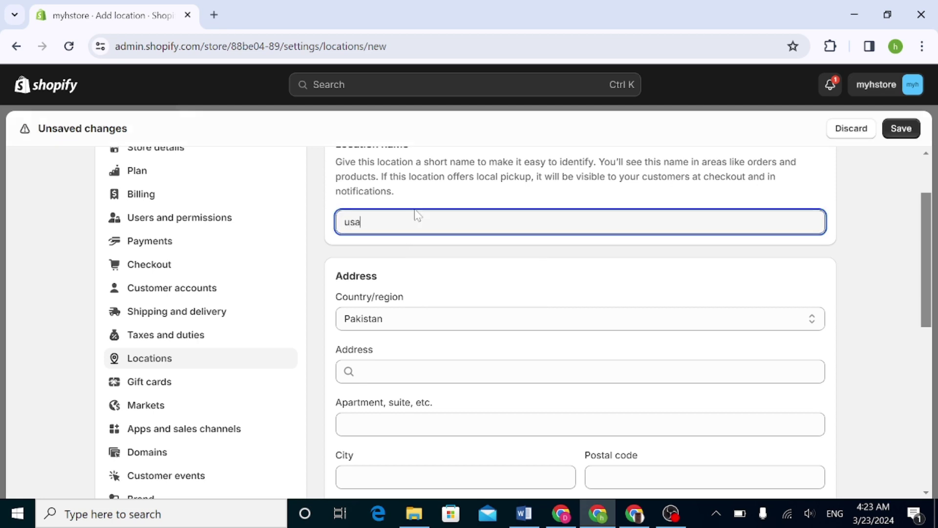
{"action": "left_click", "coordinate": [376, 325]}
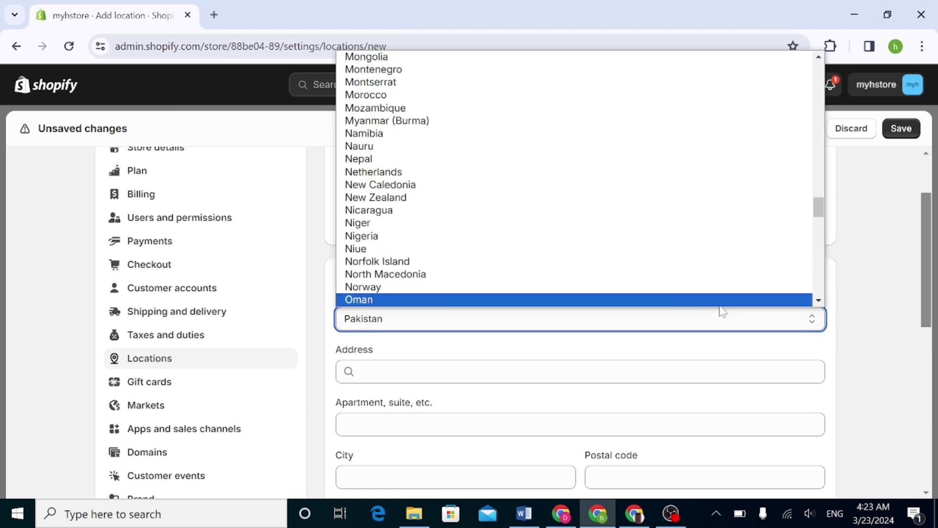
{"action": "left_click", "coordinate": [722, 301]}
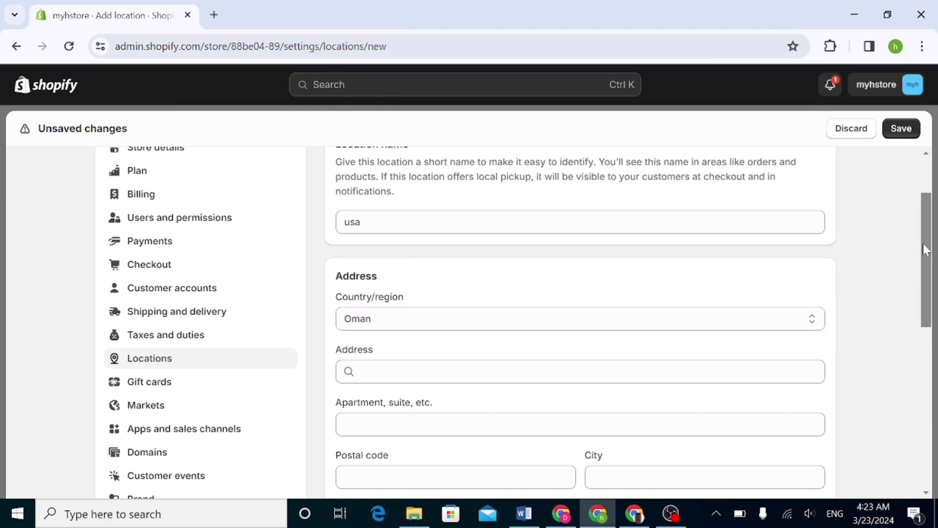
{"action": "left_click_drag", "start_coordinate": [925, 249], "coordinate": [859, 157]}
{"action": "left_click", "coordinate": [844, 138]}
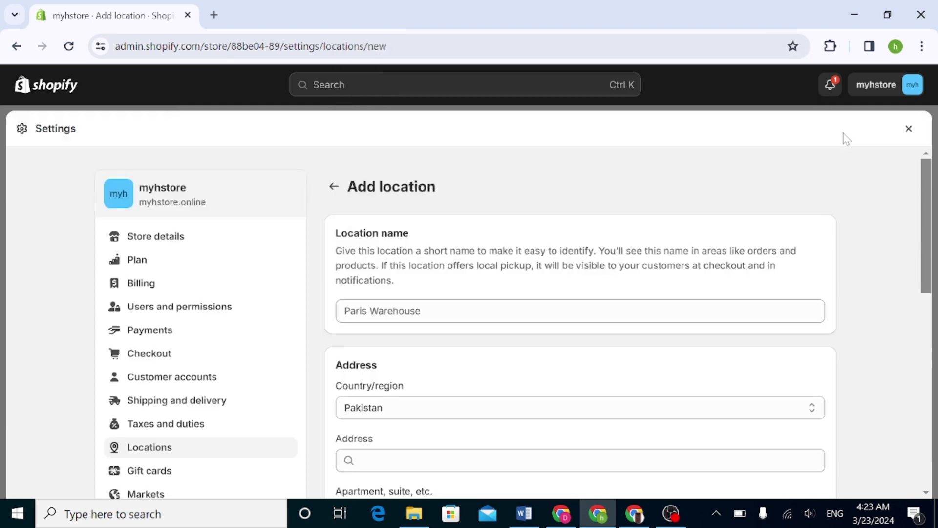